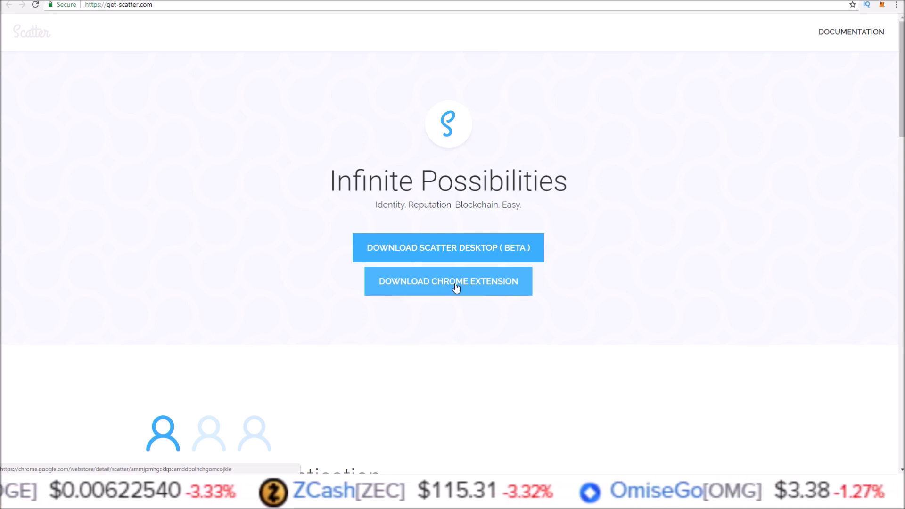
- Install the Scatter extension in Chrome from the Scatter website's download link and dismiss the installation notice
left_click(415, 287)
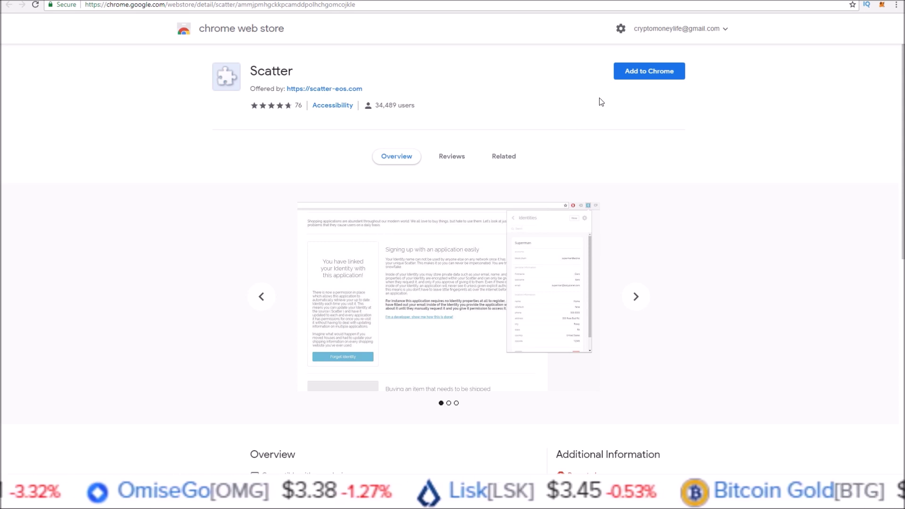
left_click(638, 75)
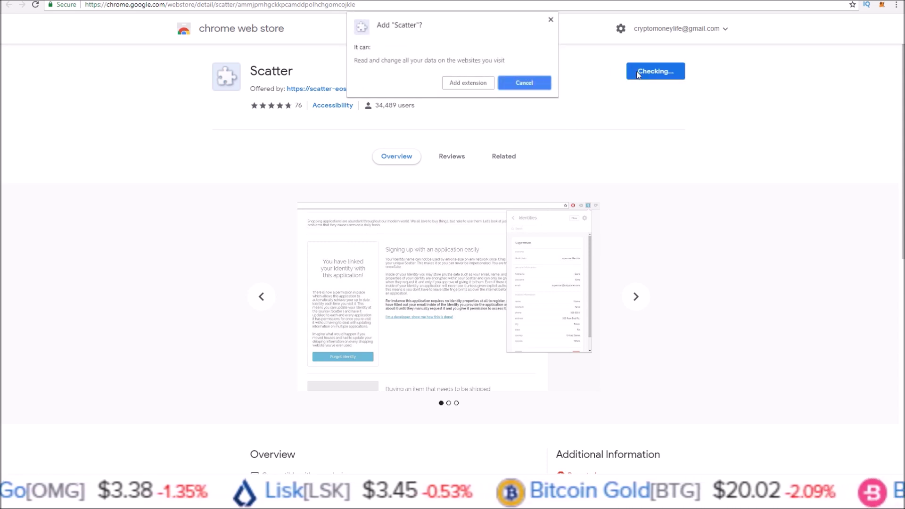
left_click(457, 85)
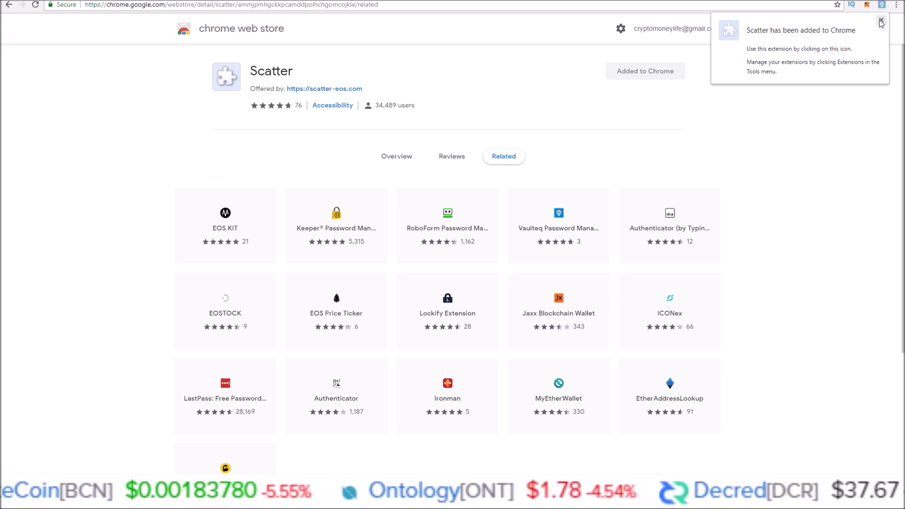
left_click(881, 20)
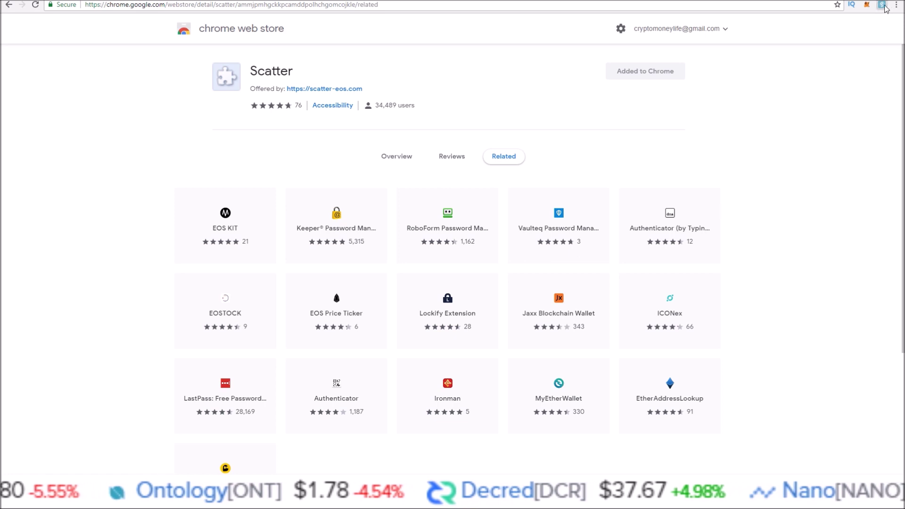
- Open the Scatter extension and create a new Scatter by entering and confirming a new password
left_click(882, 6)
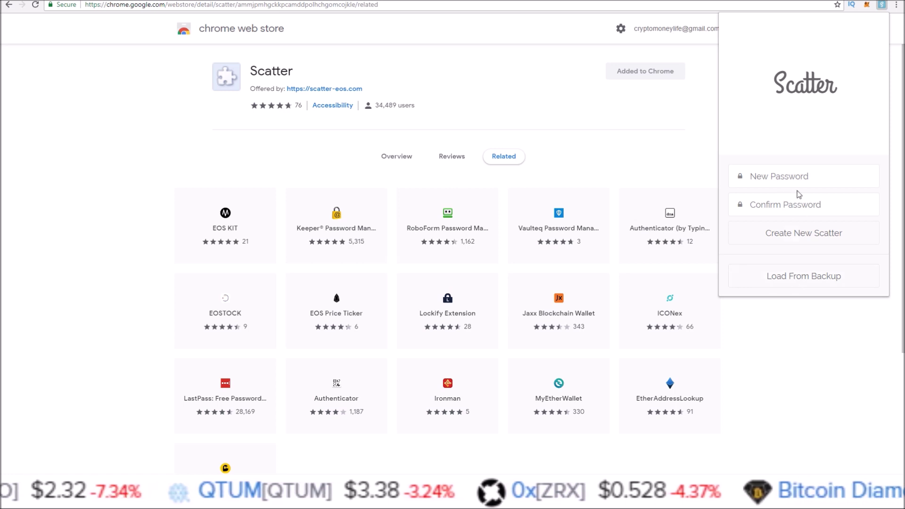
left_click(783, 176)
type("********")
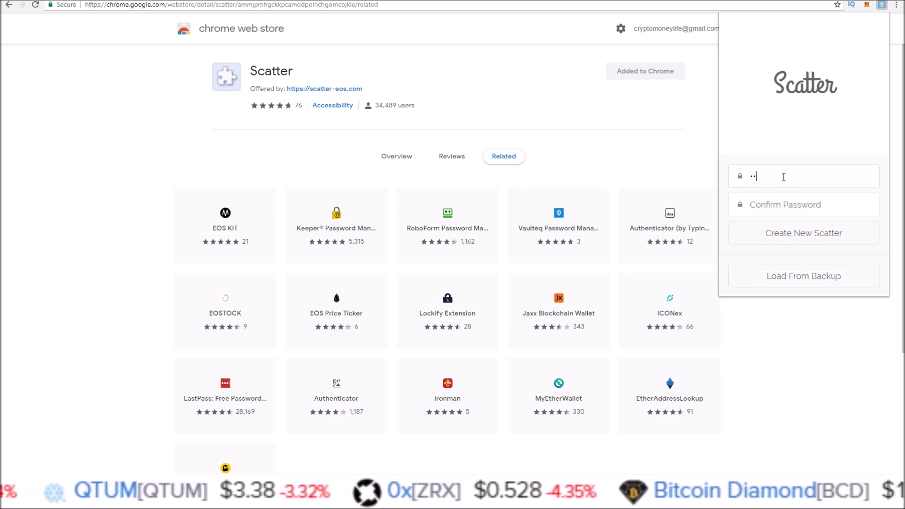
left_click(762, 200)
type("********")
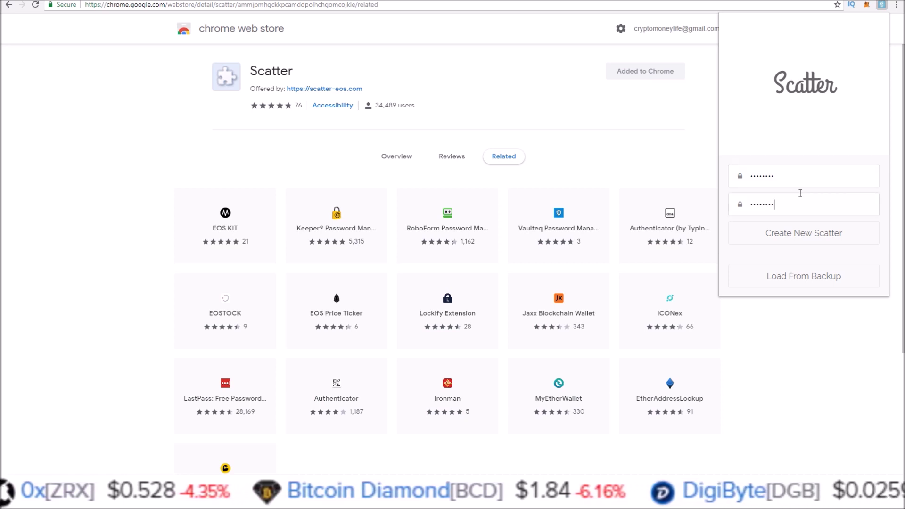
left_click(780, 238)
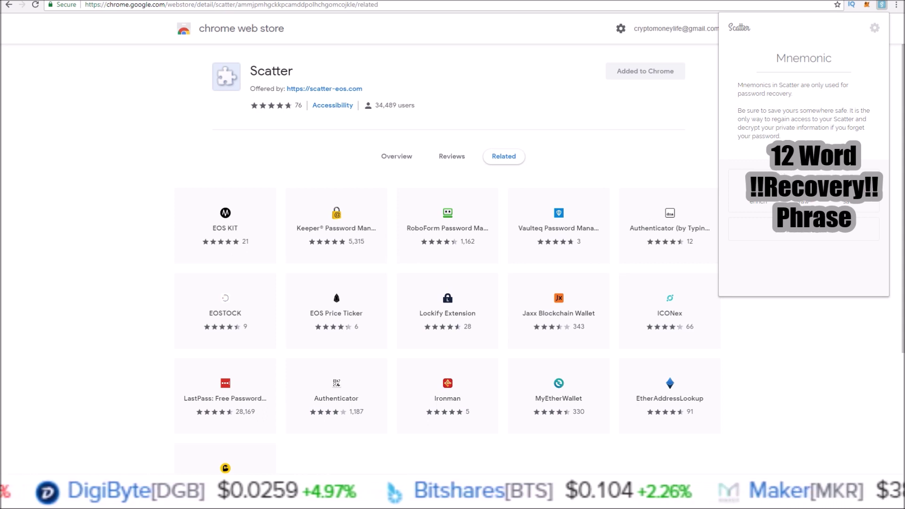
- Copy the 12-word recovery mnemonic and acknowledge that it has been written down
key("ctrl+a")
right_click(777, 188)
left_click(754, 192)
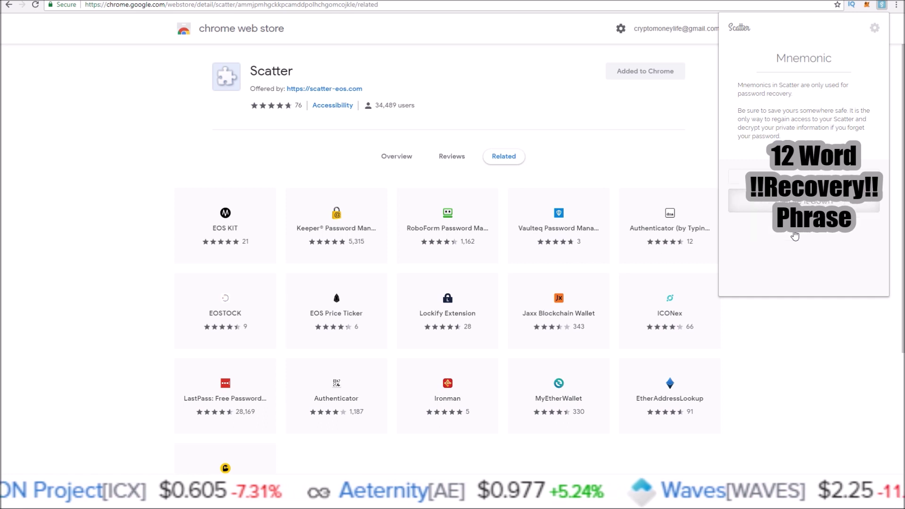
left_click(794, 234)
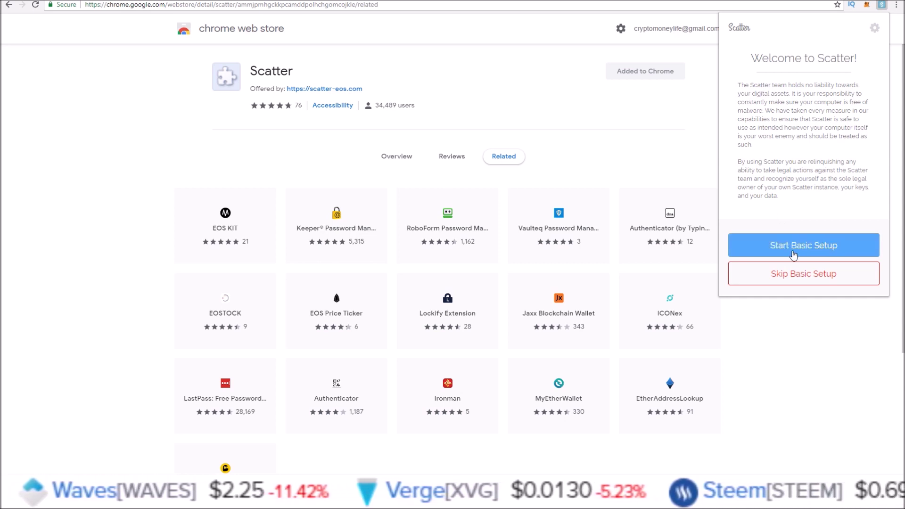
- Start the basic setup and name the key pair "hodleosvoter"
left_click(779, 248)
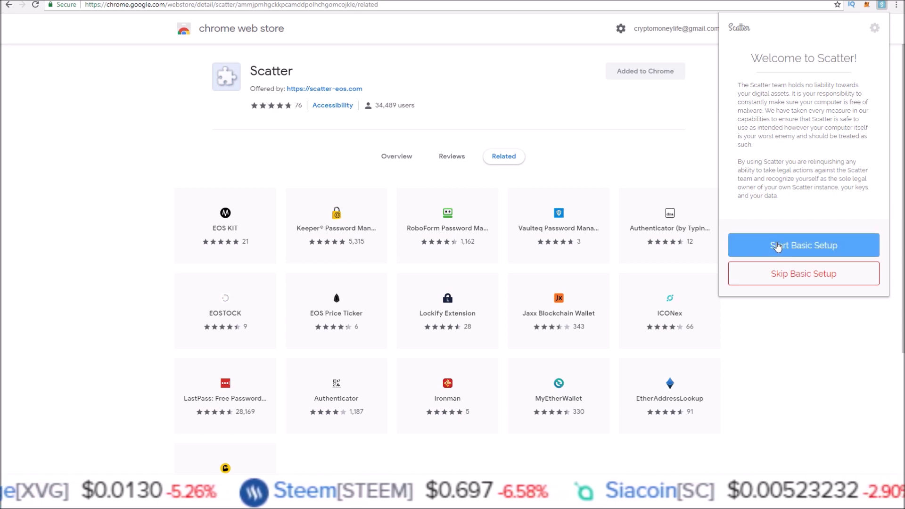
left_click(778, 247)
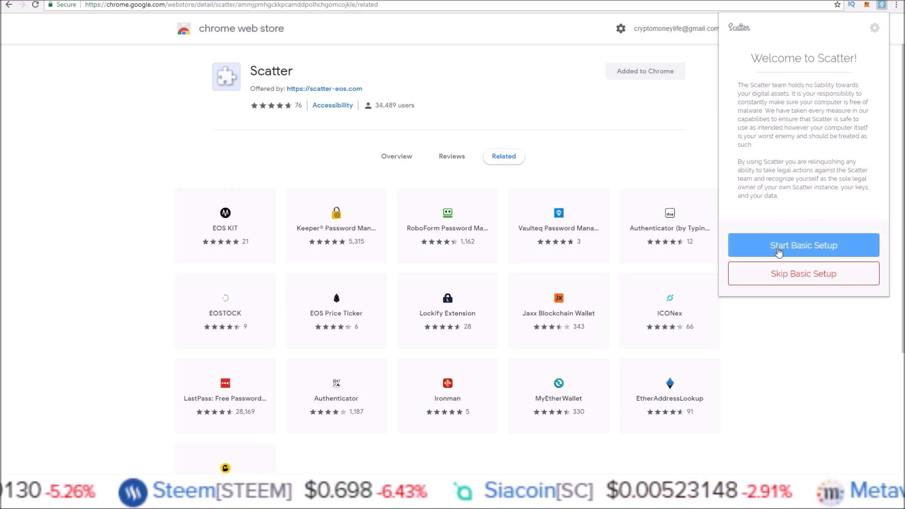
left_click(780, 249)
triple_click(780, 156)
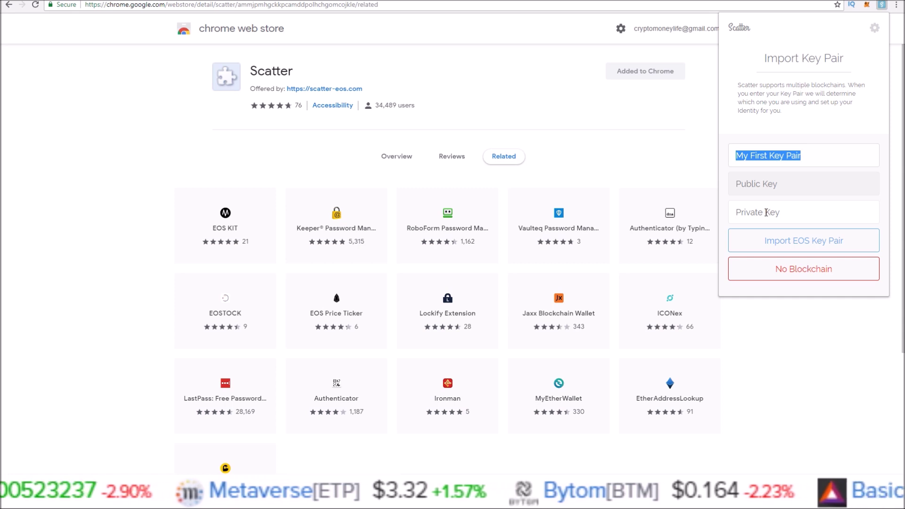
triple_click(776, 156)
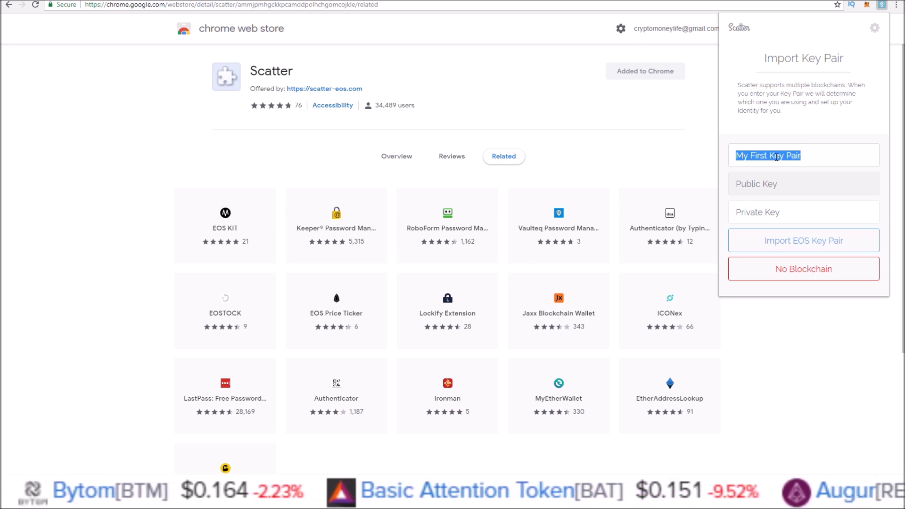
type("ho")
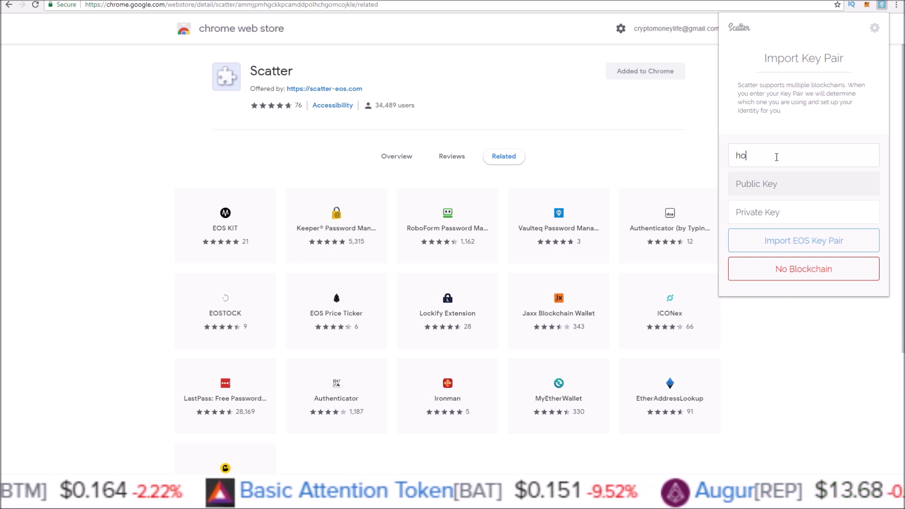
type("dleosvoter")
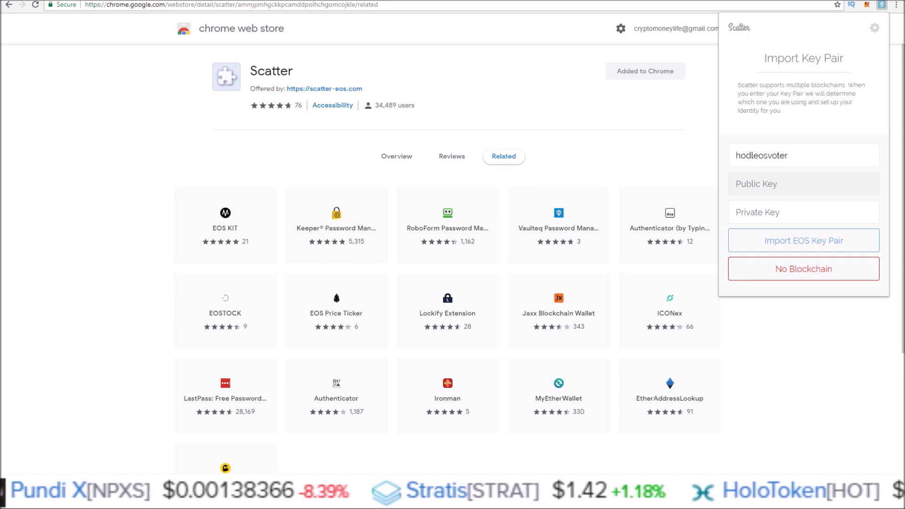
- Paste the private key into the key pair and import it as an EOS key pair
right_click(747, 212)
left_click(768, 285)
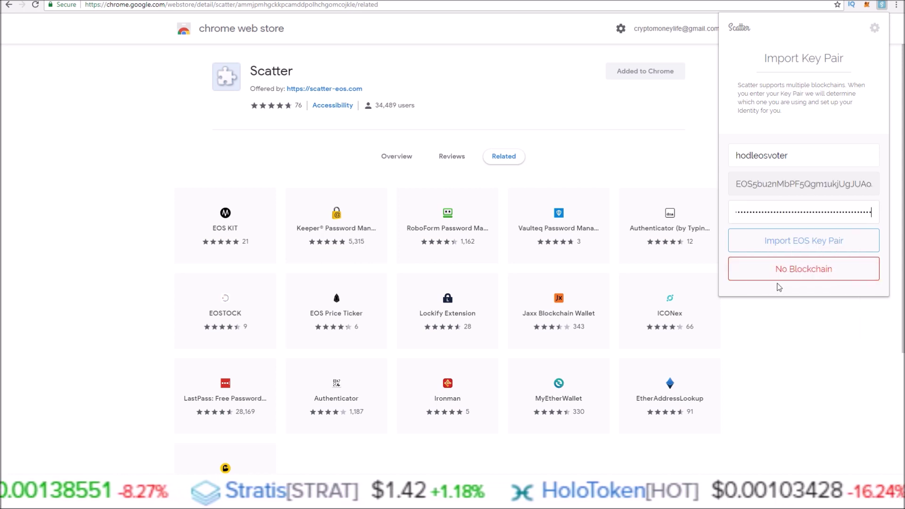
left_click(784, 241)
- Link the identity to the hodleosvoter@active account and finish the setup at the main menu
left_click(757, 188)
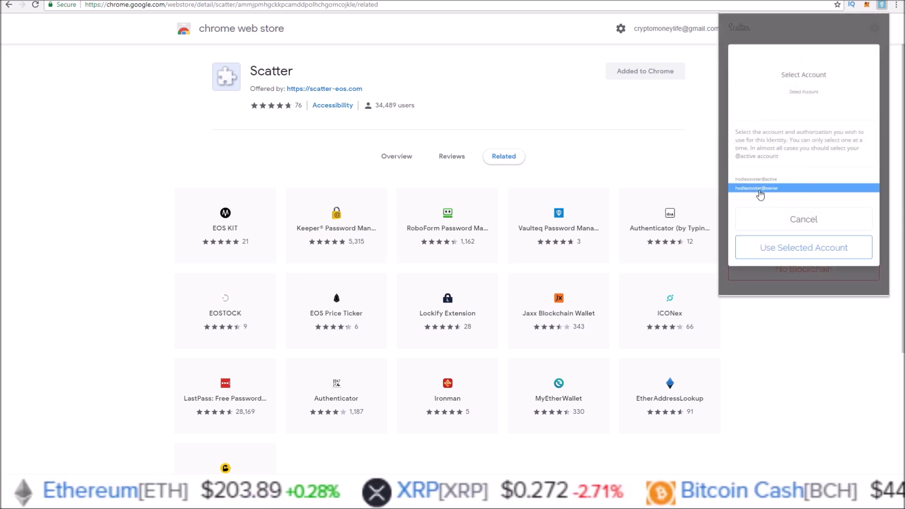
left_click(756, 179)
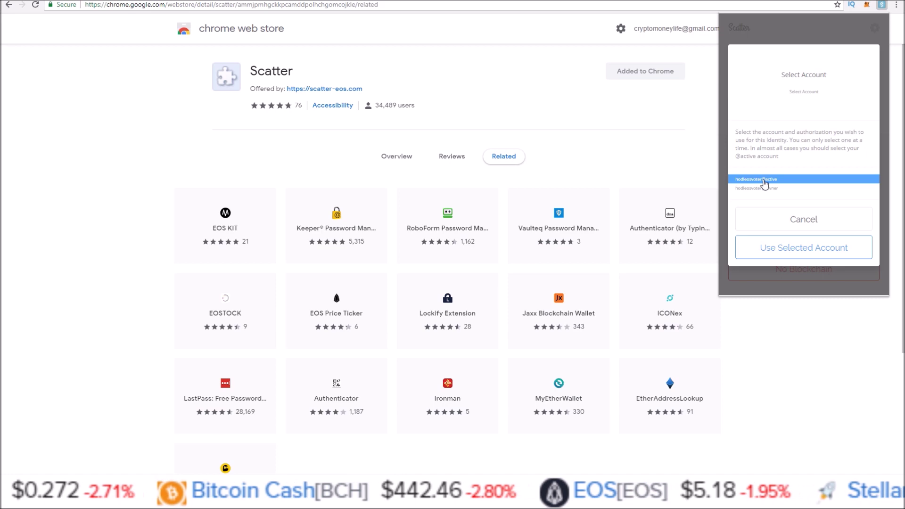
left_click(769, 247)
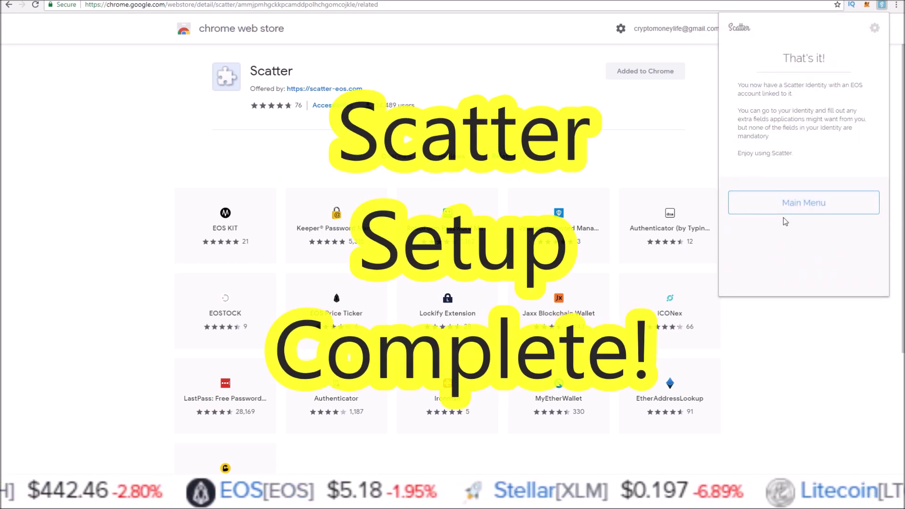
left_click(791, 209)
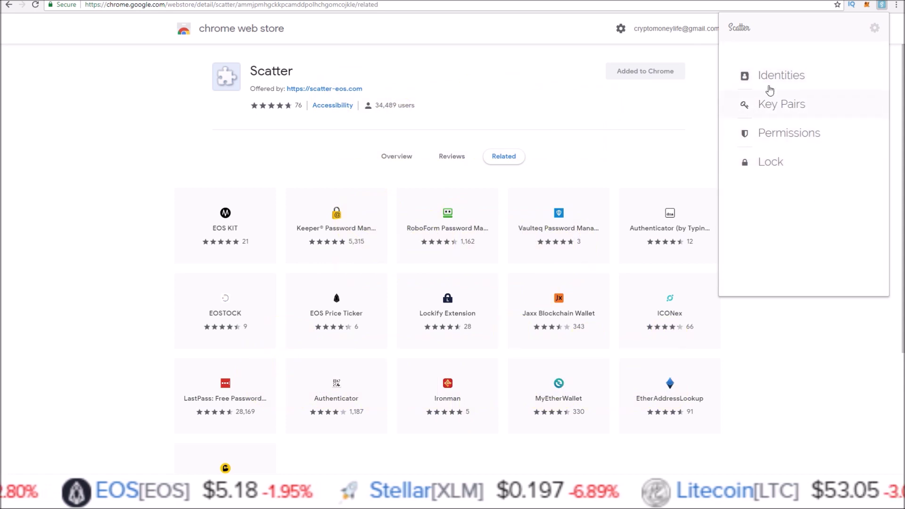
- Examine the Scatter identity's linked EOS account and the stored key pair, and open the Scatter website from the extension
left_click(774, 77)
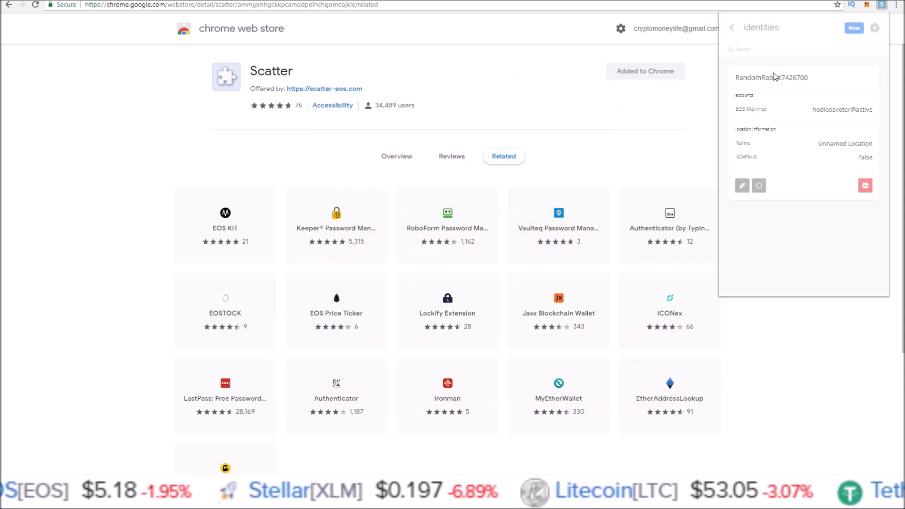
left_click_drag(812, 109, 873, 110)
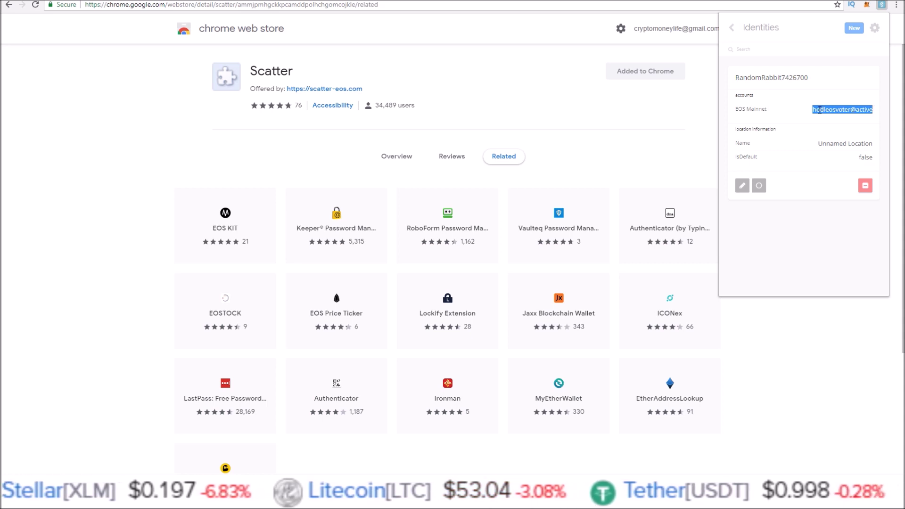
left_click(731, 32)
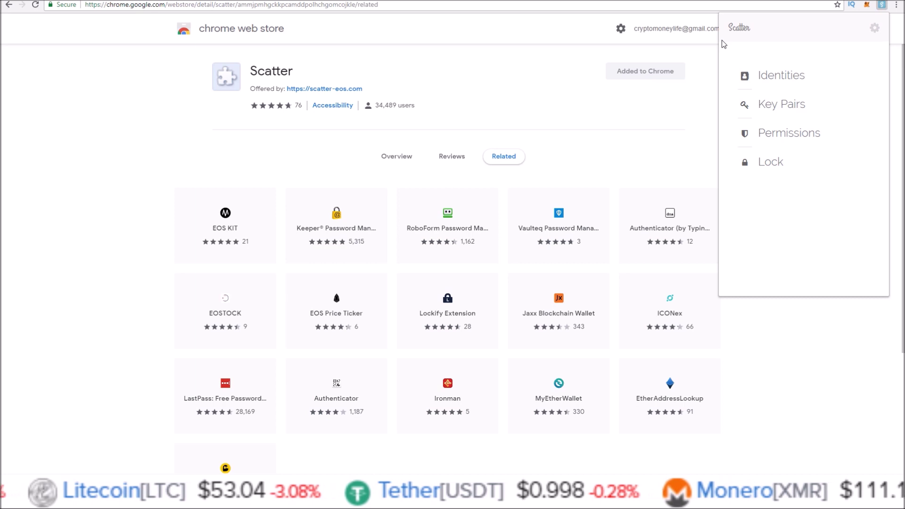
left_click(781, 105)
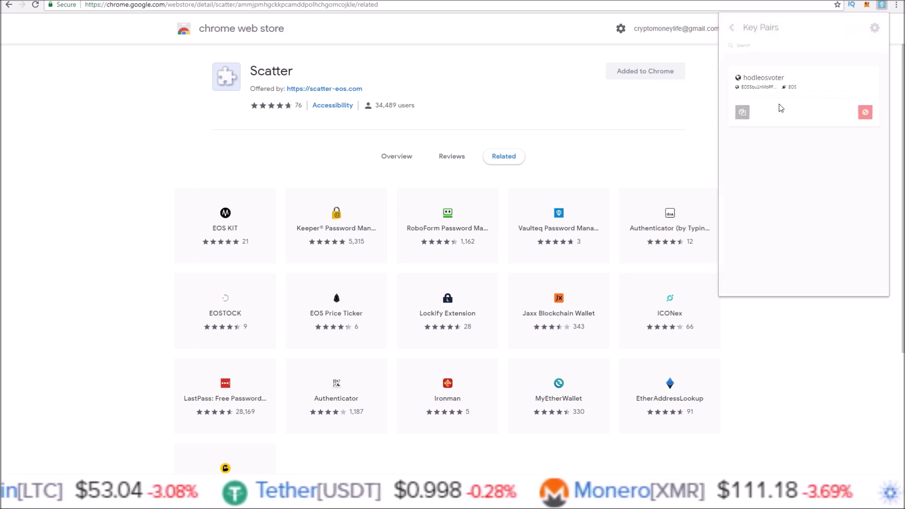
left_click(731, 28)
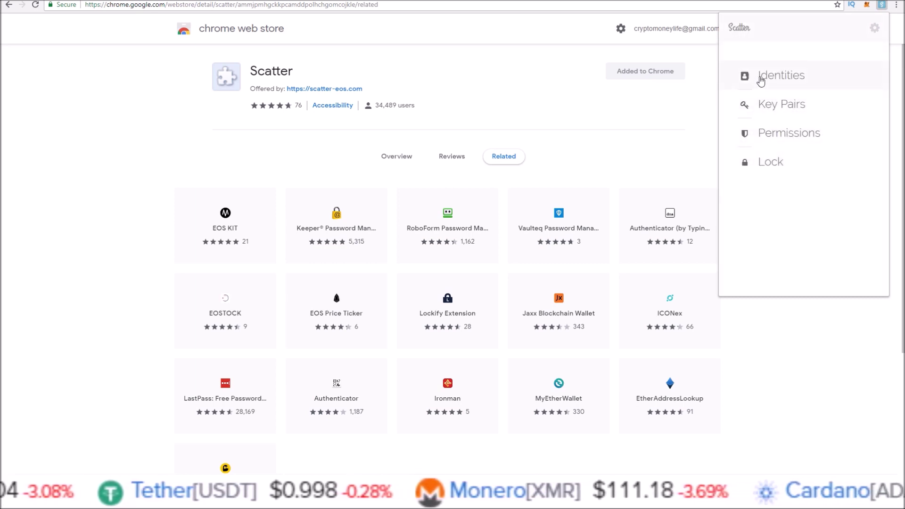
left_click(761, 80)
left_click(730, 30)
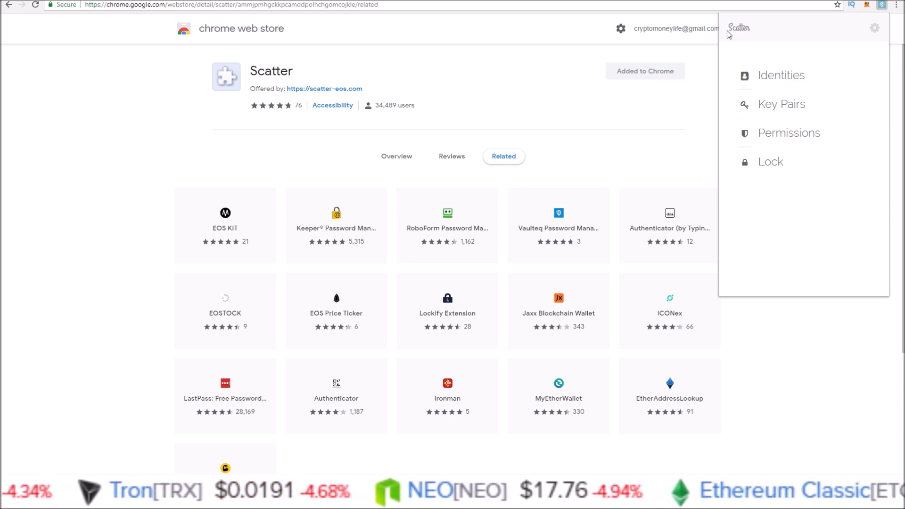
left_click(736, 30)
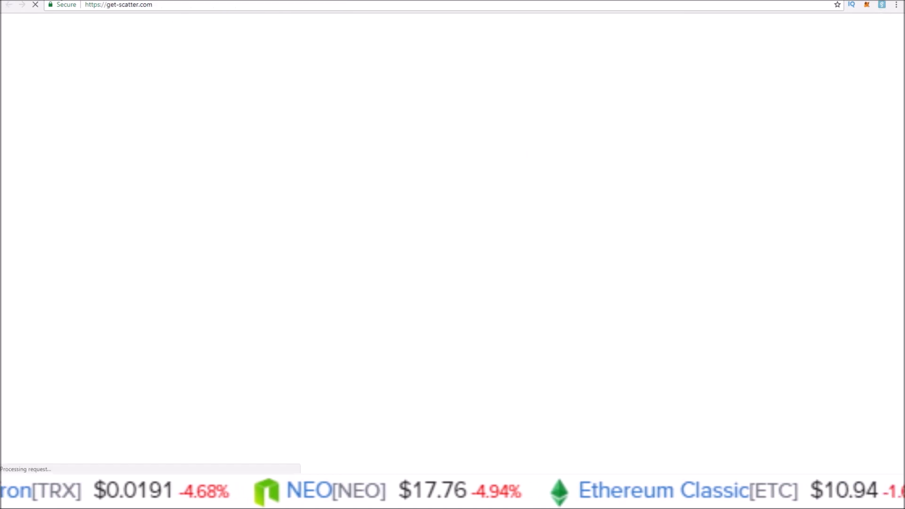